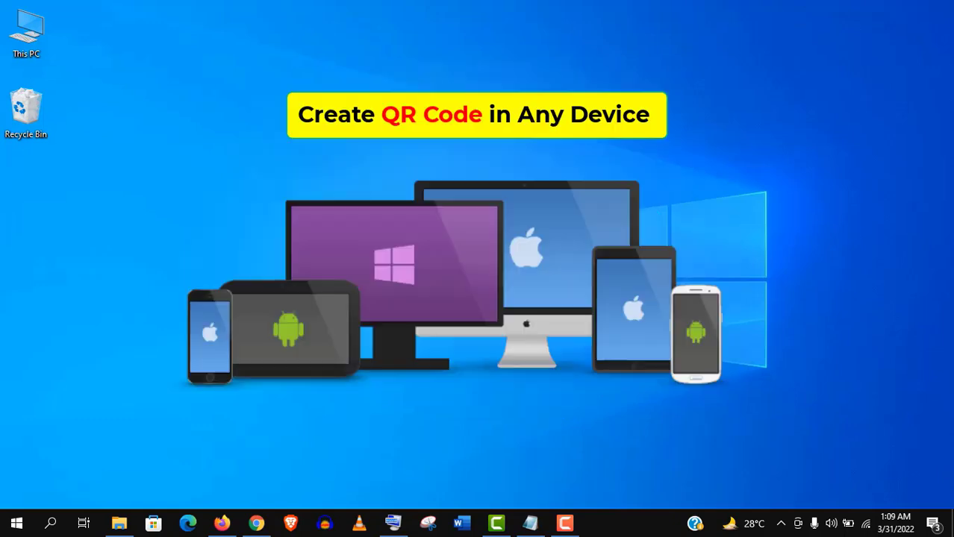
Step: Open the top two 'qr code generator' Google results in new tabs and view the-qrcode-generator.com
{"action": "left_click", "coordinate": [259, 522]}
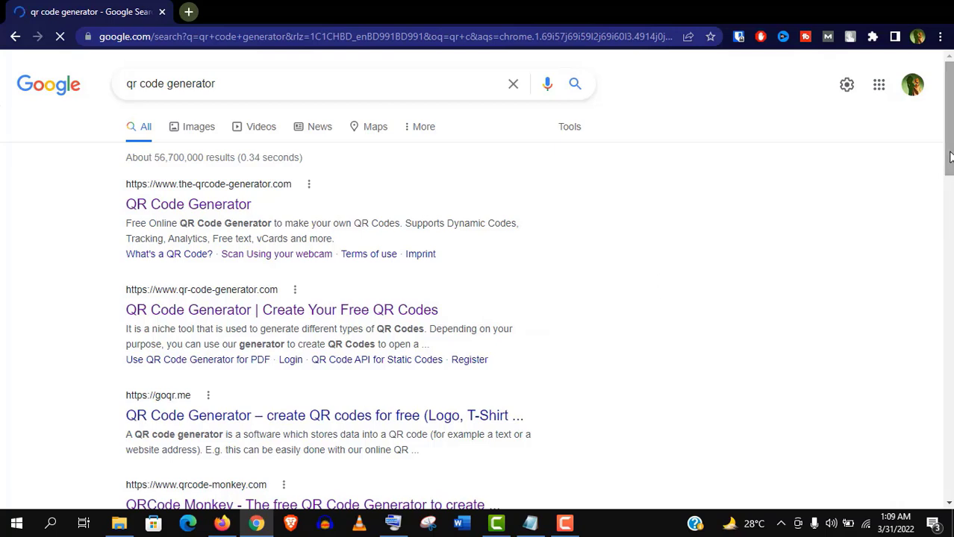
{"action": "left_click_drag", "start_coordinate": [950, 157], "coordinate": [951, 174]}
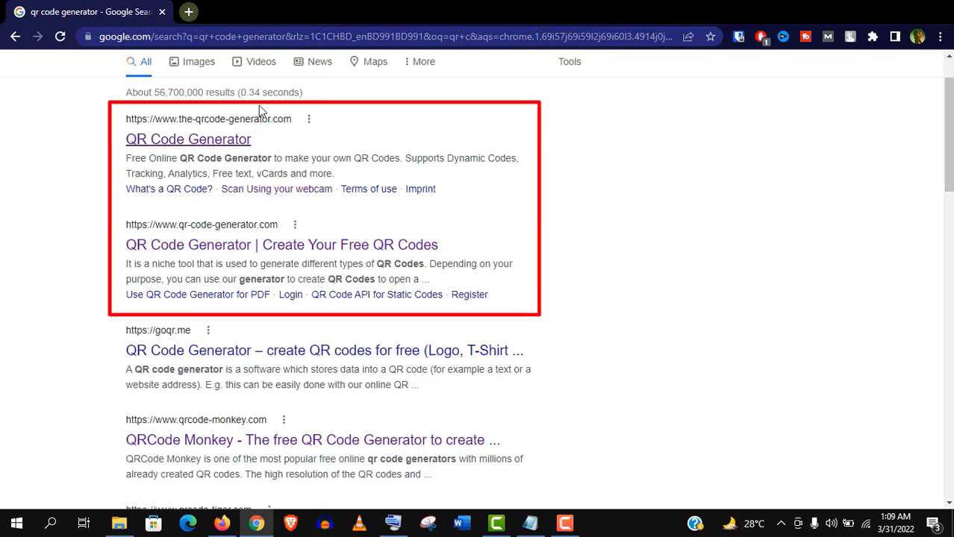
{"action": "right_click", "coordinate": [214, 148]}
{"action": "left_click", "coordinate": [250, 154]}
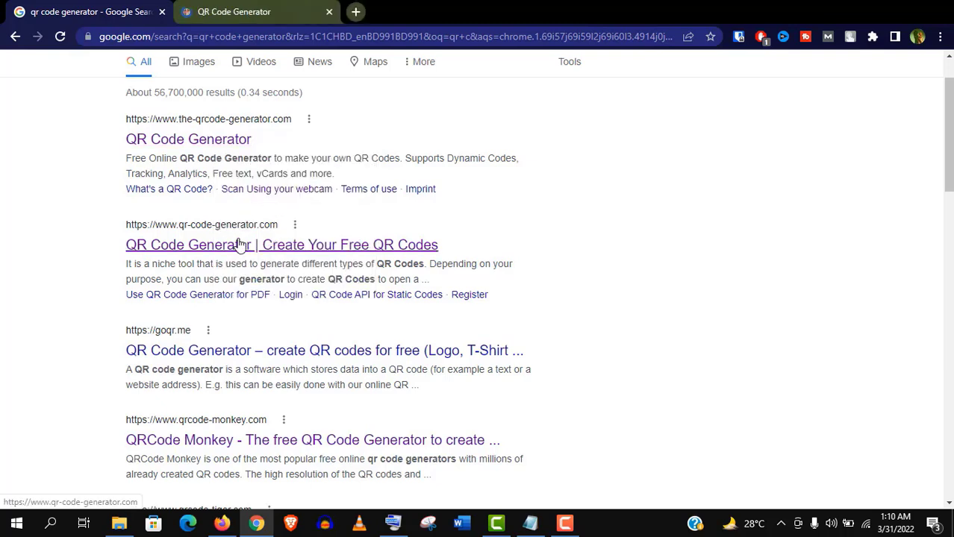
{"action": "right_click", "coordinate": [239, 245]}
{"action": "left_click", "coordinate": [278, 250]}
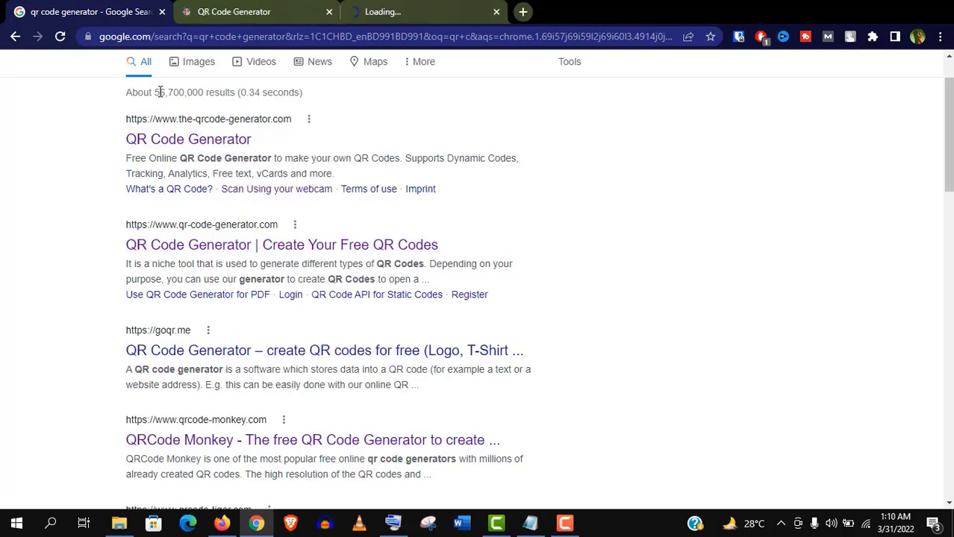
{"action": "left_click", "coordinate": [234, 11]}
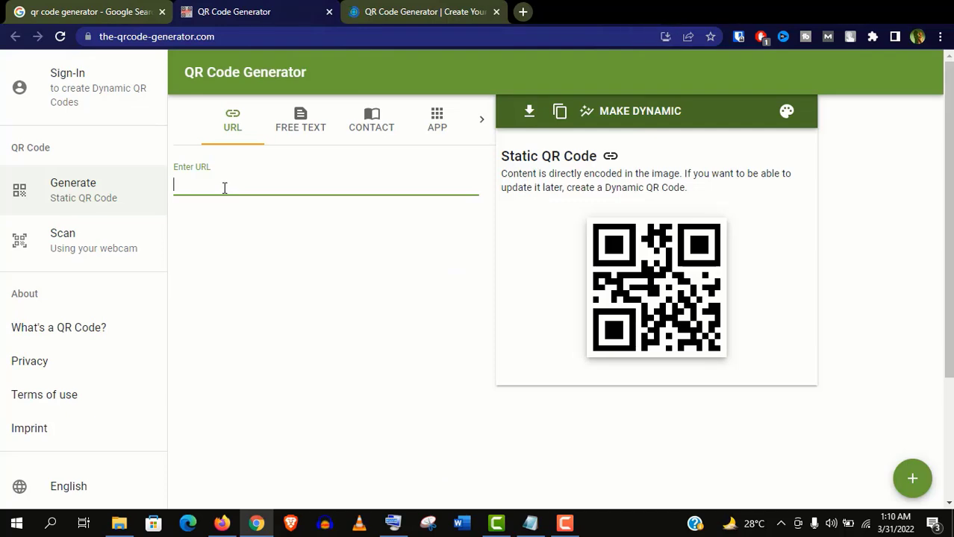
Step: Accept all cookies on qr-code-generator.com and close the the-qrcode-generator.com tab
{"action": "left_click", "coordinate": [429, 9]}
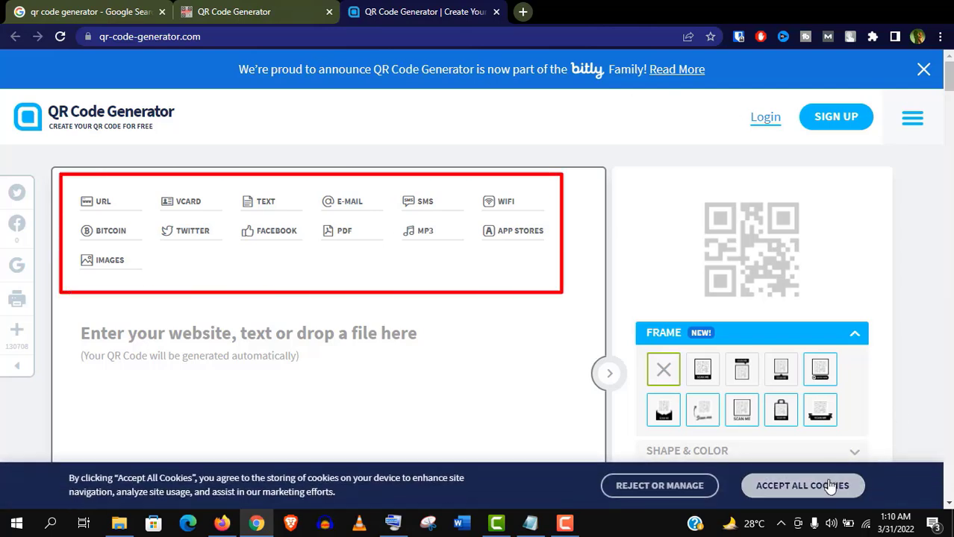
{"action": "left_click", "coordinate": [799, 486]}
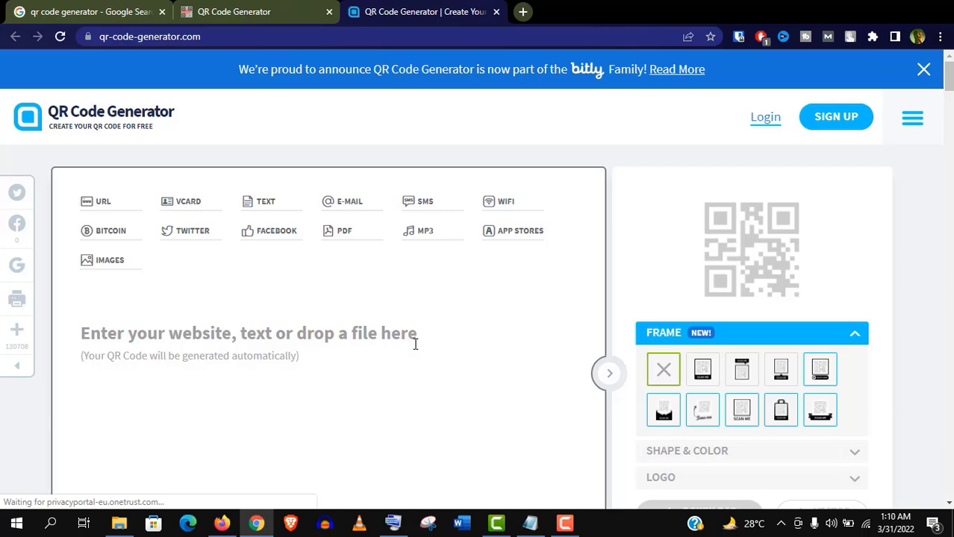
{"action": "left_click", "coordinate": [313, 12]}
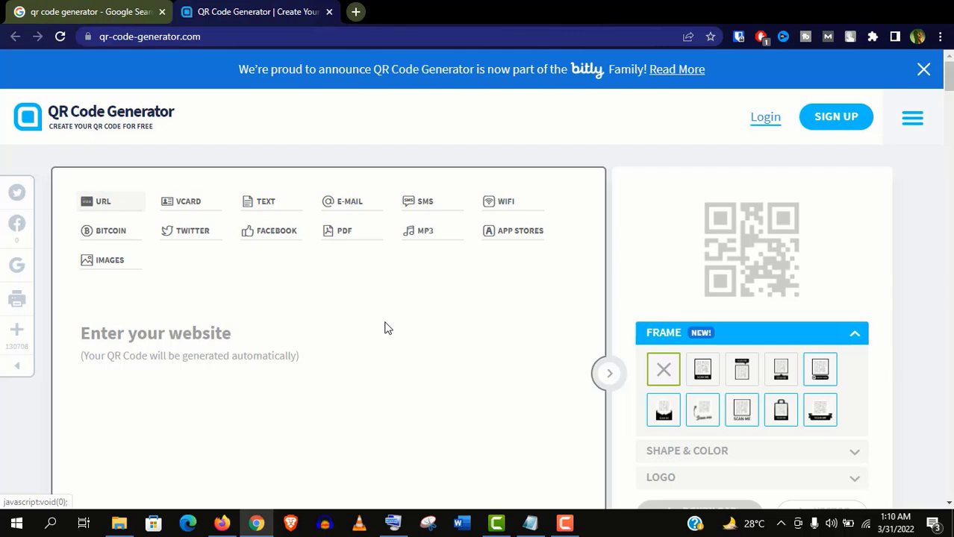
Step: Set the code type to Text and paste the four business-info lines copied from Notepad
{"action": "left_click", "coordinate": [332, 358]}
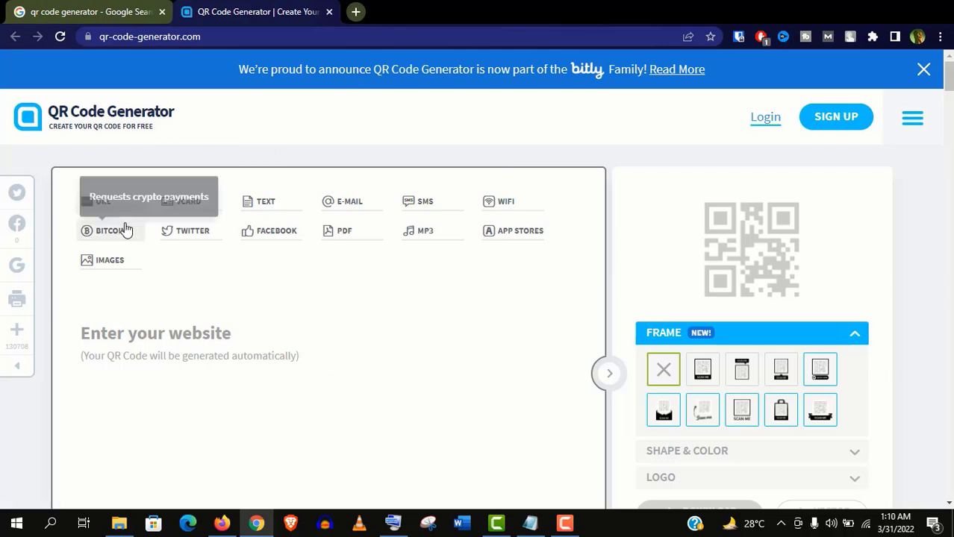
{"action": "left_click", "coordinate": [275, 198]}
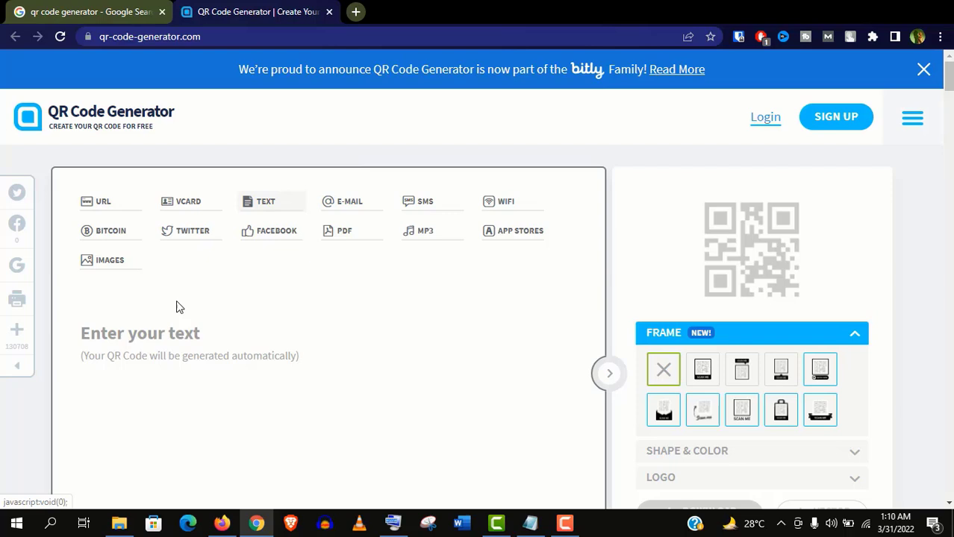
{"action": "left_click", "coordinate": [530, 523]}
{"action": "mouse_move", "coordinate": [292, 272]}
{"action": "left_mouse_down"}
{"action": "mouse_move", "coordinate": [105, 242]}
{"action": "mouse_move", "coordinate": [107, 208]}
{"action": "left_mouse_up"}
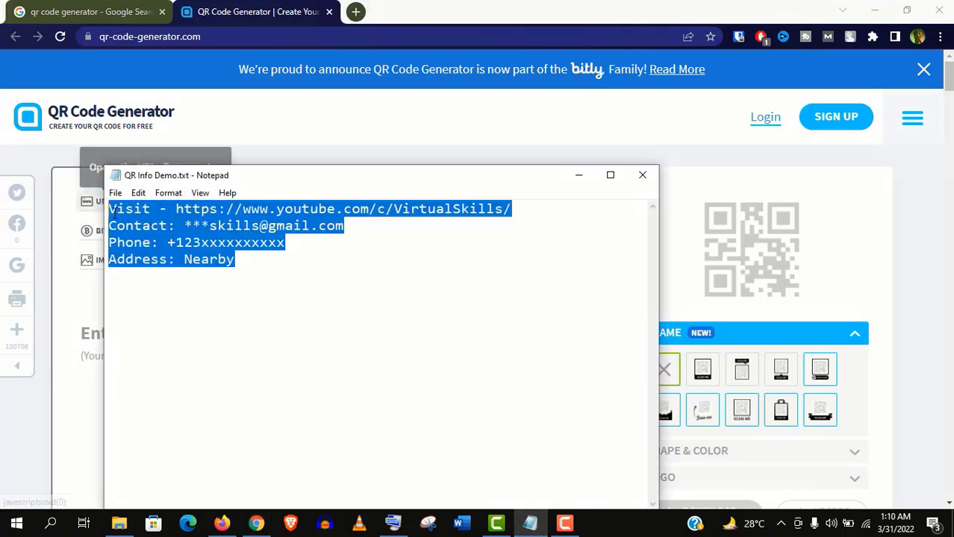
{"action": "right_click", "coordinate": [154, 221]}
{"action": "left_click", "coordinate": [187, 266]}
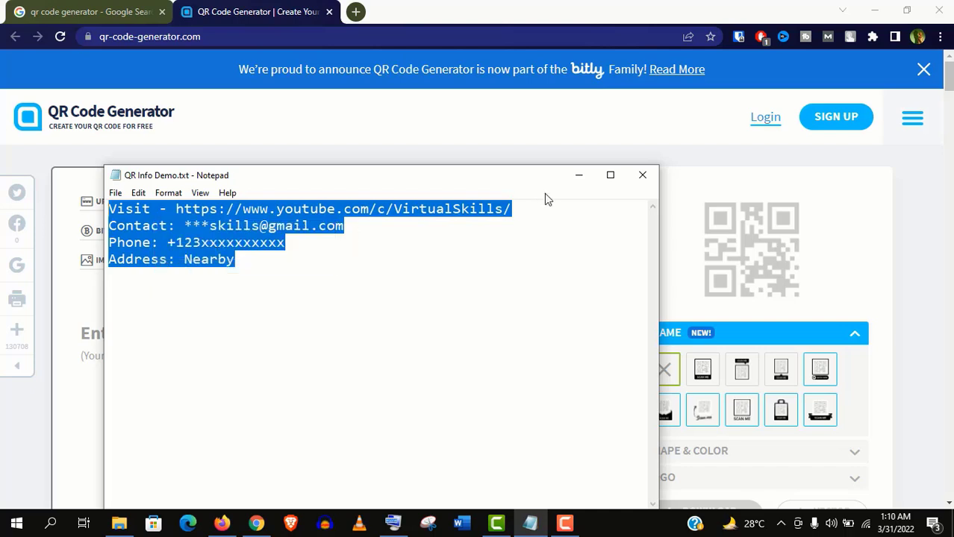
{"action": "right_click", "coordinate": [90, 336]}
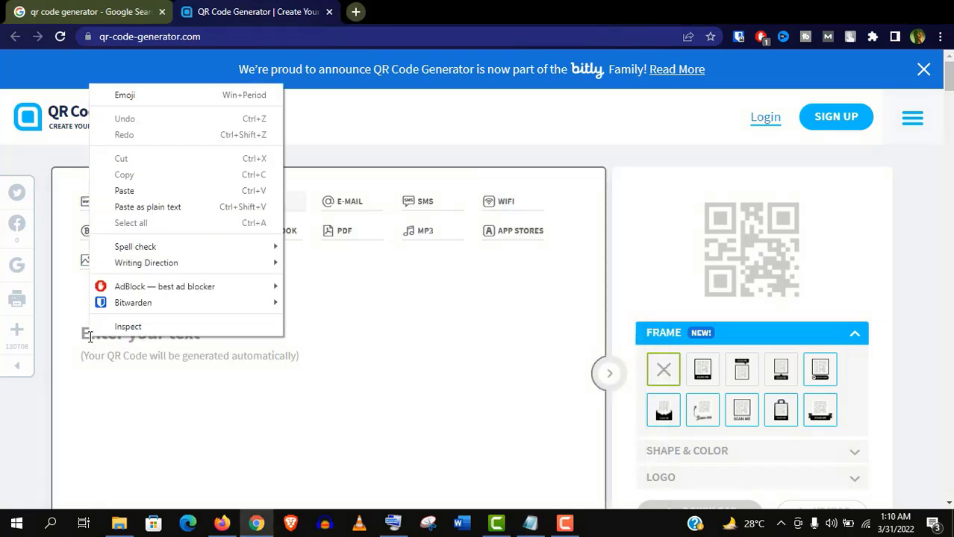
{"action": "left_click", "coordinate": [159, 191]}
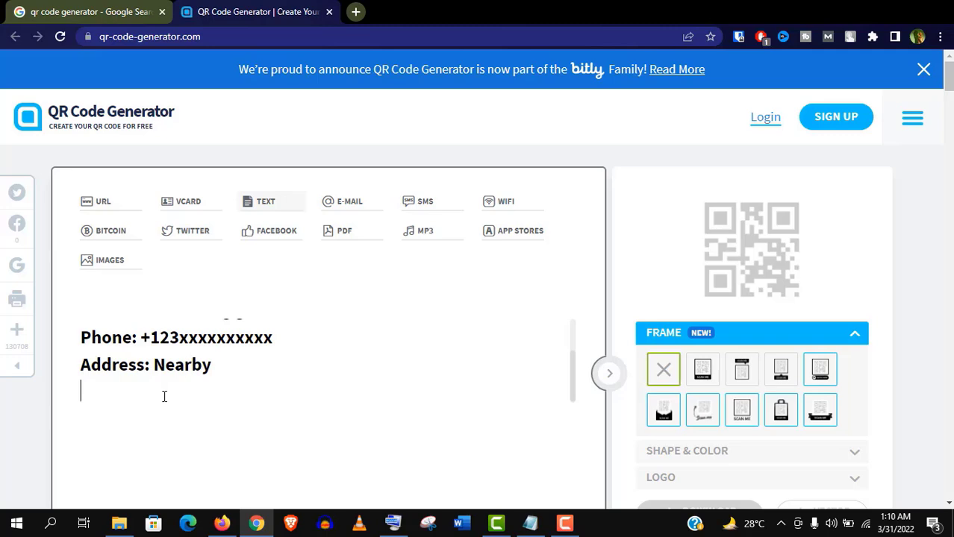
{"action": "scroll", "coordinate": [571, 326], "scroll_direction": "up", "scroll_amount": 2}
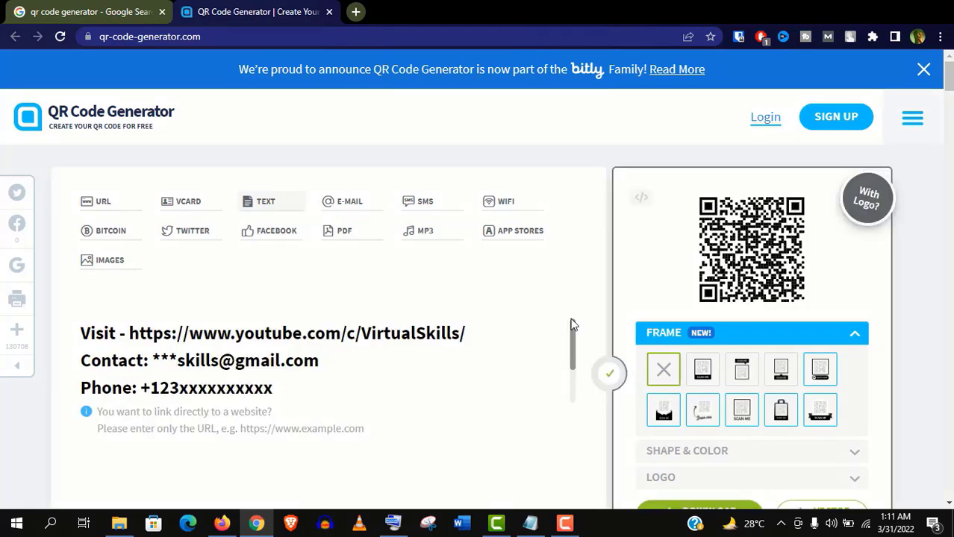
Step: Switch the QR code to the fourth dot pattern under Shape & Color
{"action": "scroll", "coordinate": [572, 317], "scroll_direction": "down", "scroll_amount": 1}
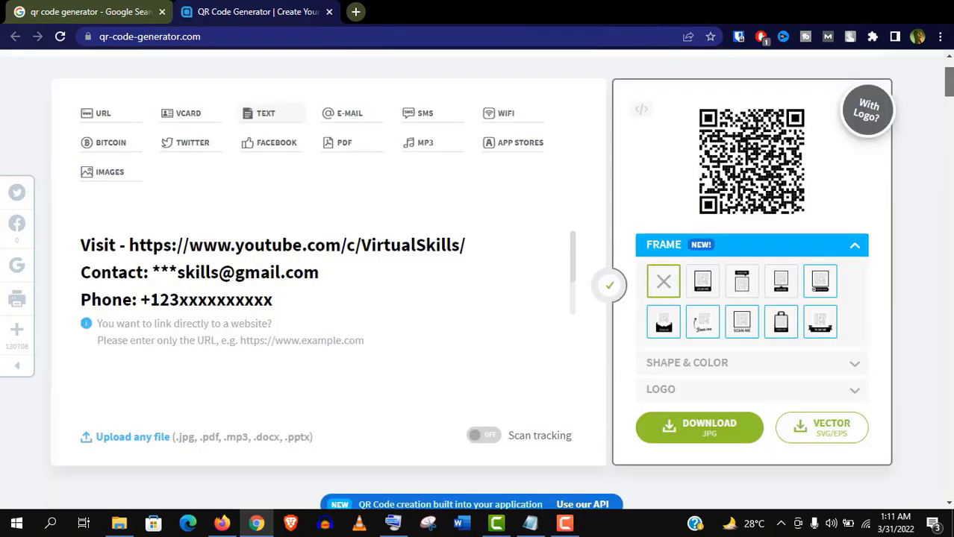
{"action": "scroll", "coordinate": [643, 358], "scroll_direction": "up", "scroll_amount": 1}
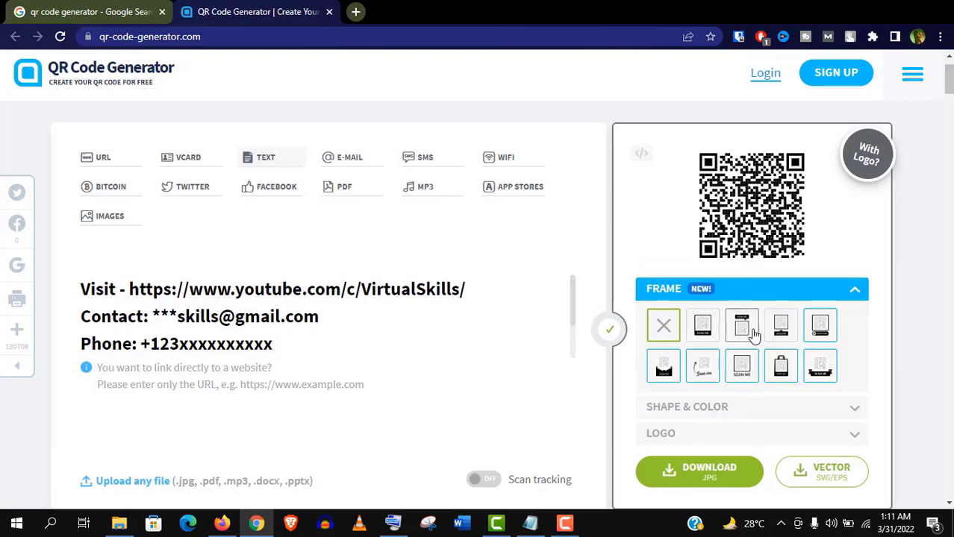
{"action": "left_click", "coordinate": [719, 415]}
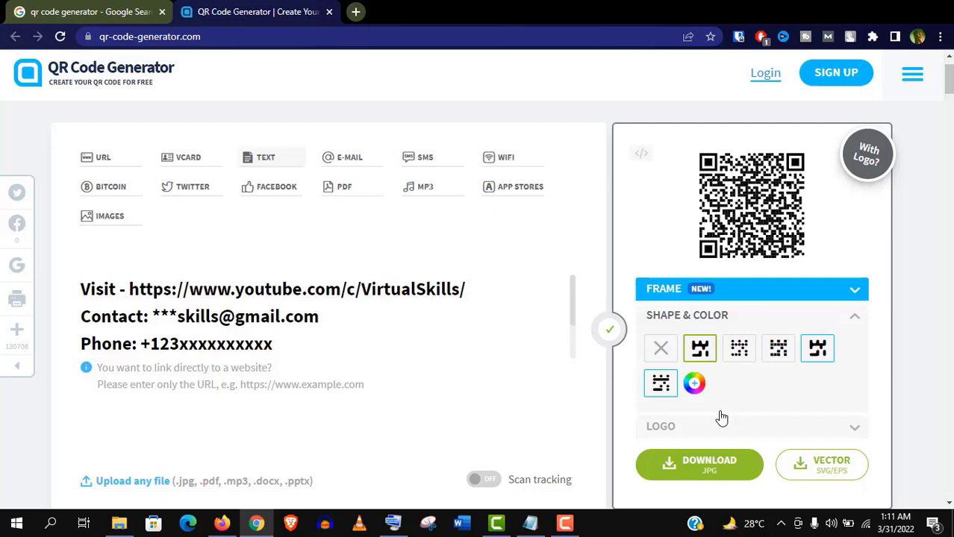
{"action": "left_click", "coordinate": [778, 351]}
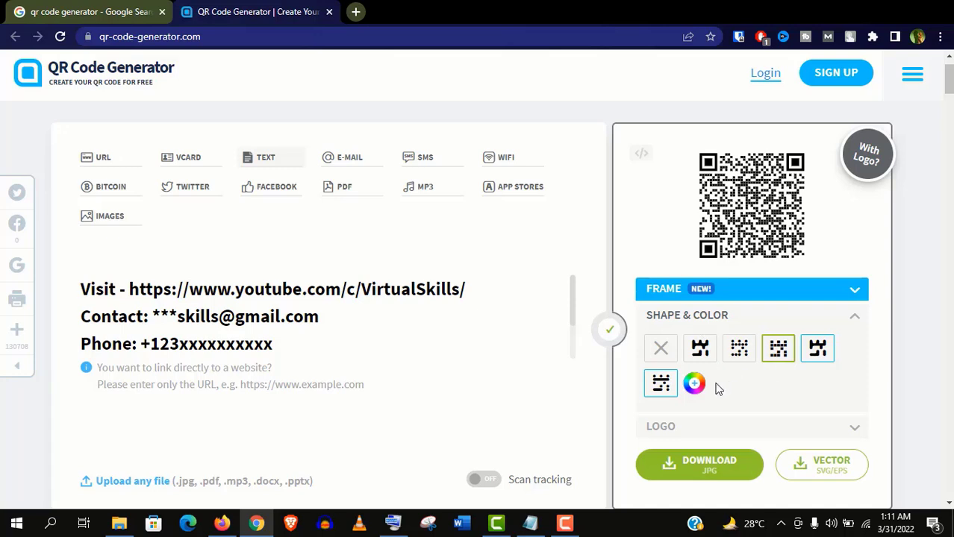
{"action": "left_click", "coordinate": [855, 318]}
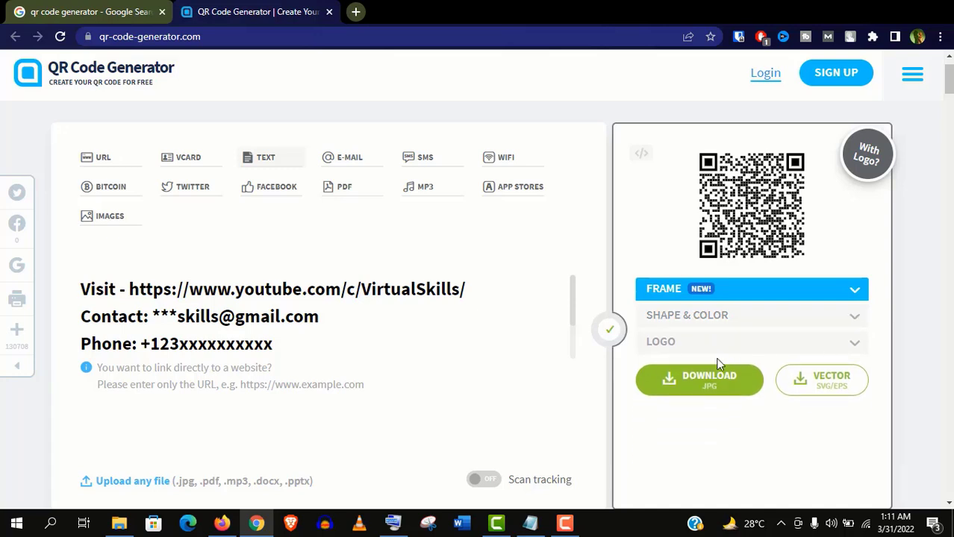
Step: Recolour the QR code a very dark red with the colour picker
{"action": "left_click", "coordinate": [839, 318]}
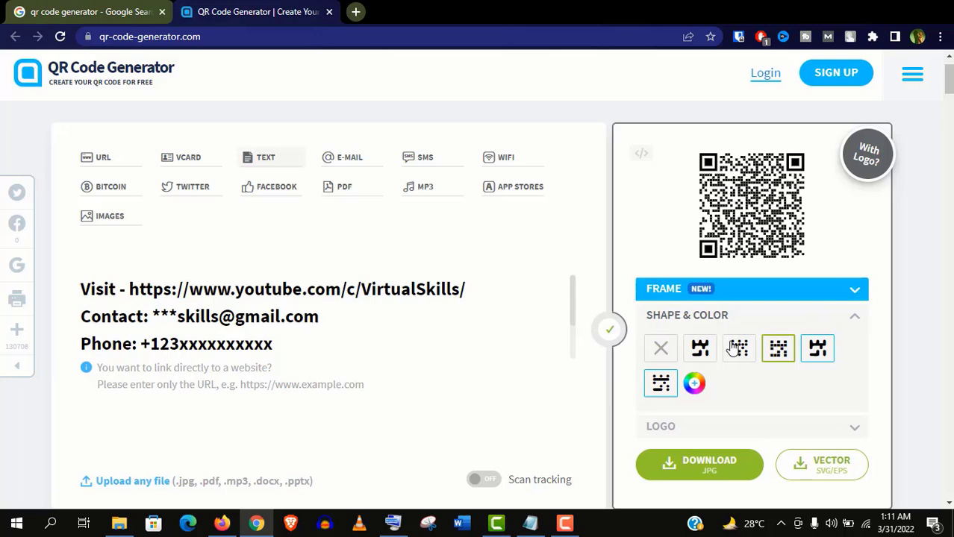
{"action": "left_click", "coordinate": [695, 384]}
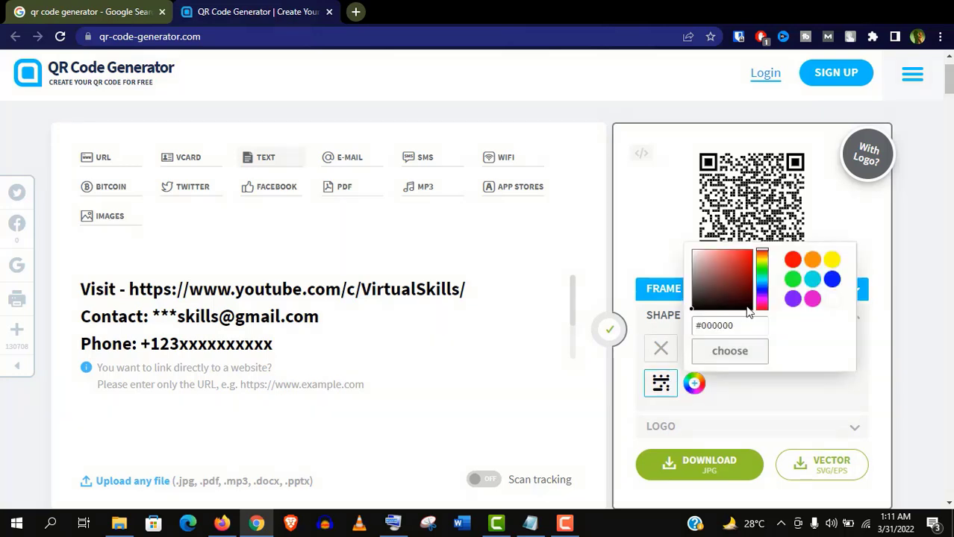
{"action": "left_click_drag", "start_coordinate": [747, 306], "coordinate": [752, 303]}
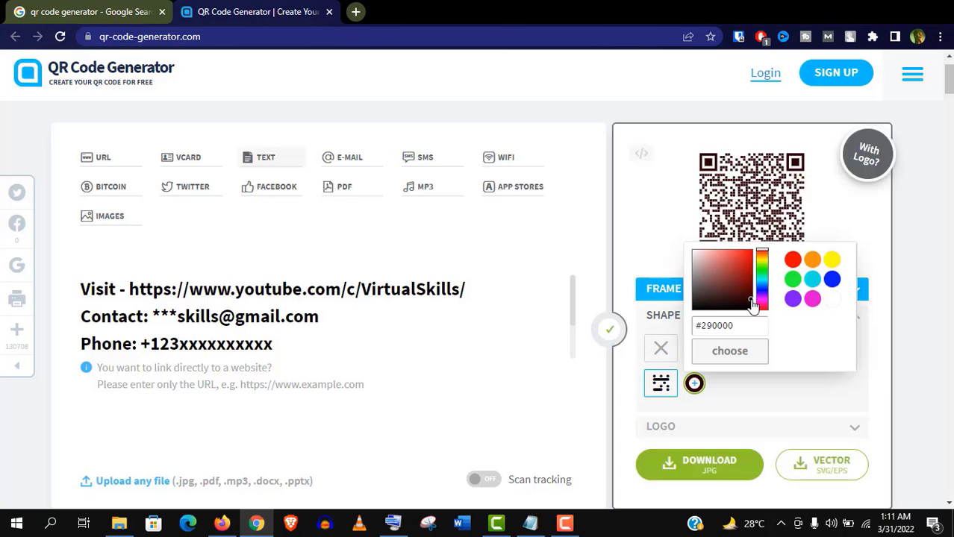
{"action": "left_click", "coordinate": [857, 315]}
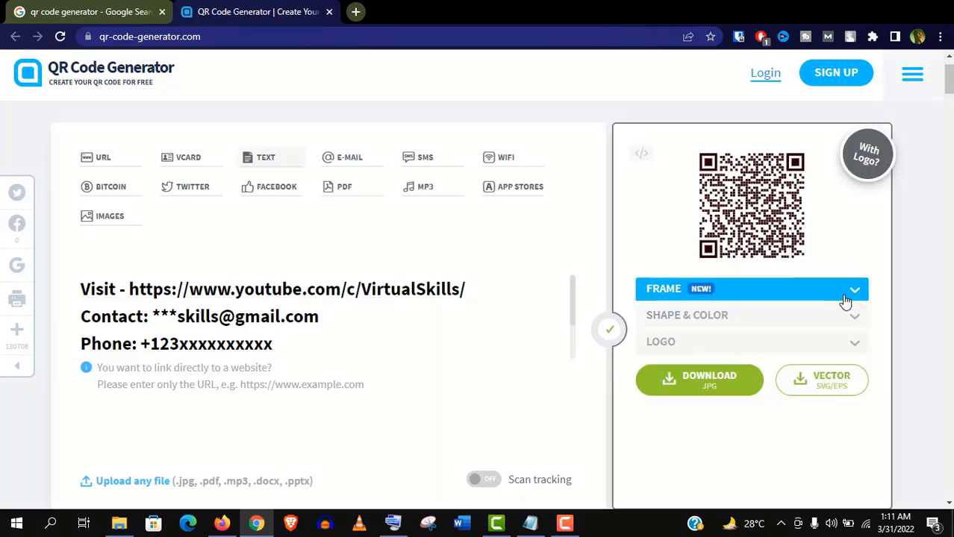
Step: Preview the SCAN ME frame on the dark-red code, then revert to no frame
{"action": "left_click", "coordinate": [863, 296]}
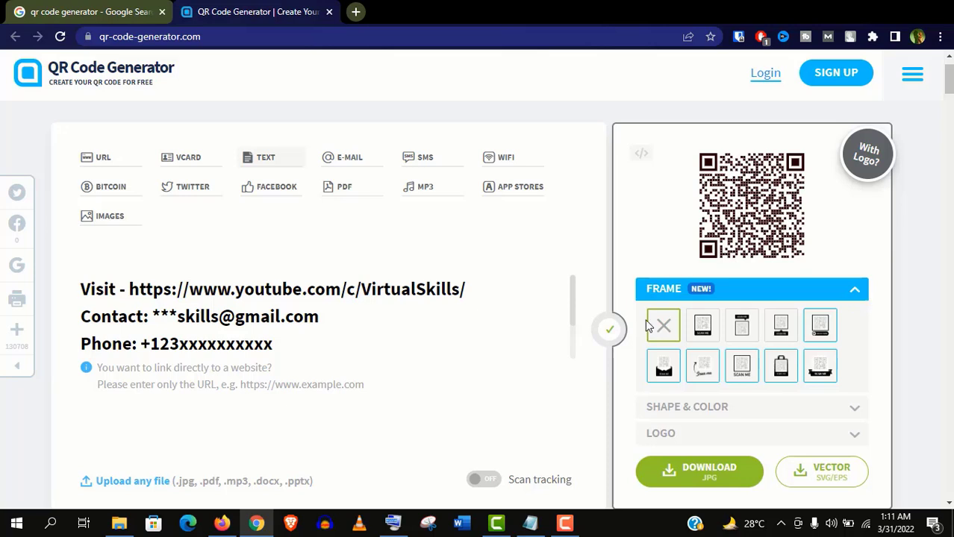
{"action": "left_click", "coordinate": [695, 326]}
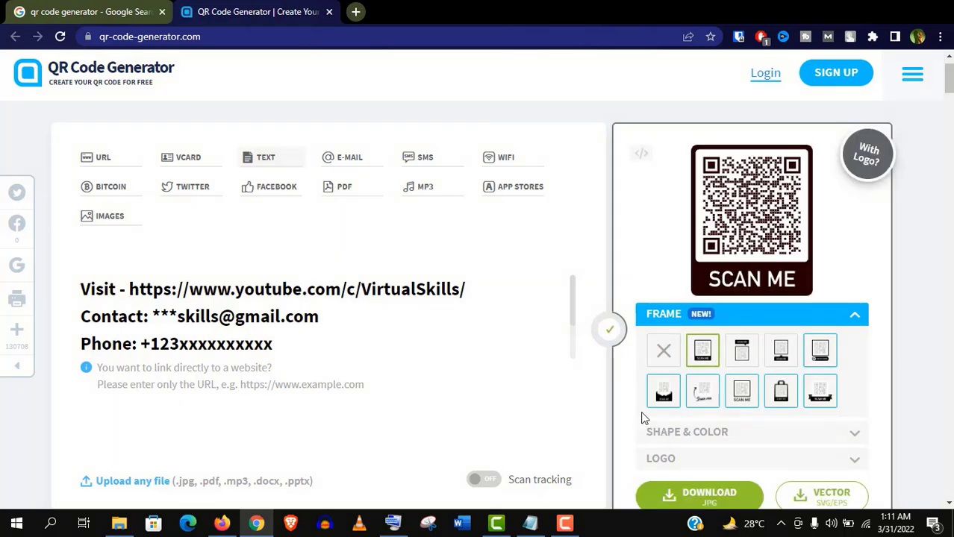
{"action": "left_click", "coordinate": [656, 365]}
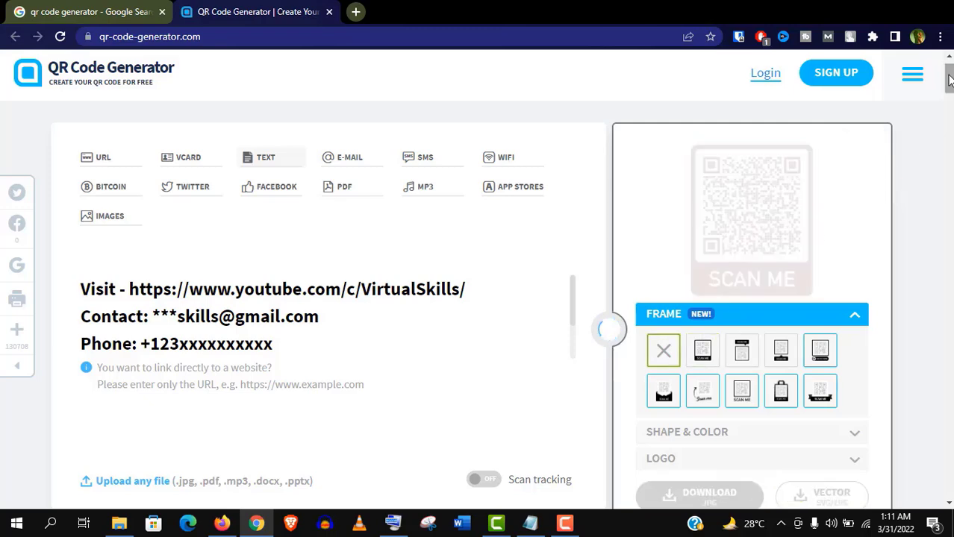
{"action": "left_click_drag", "start_coordinate": [950, 77], "coordinate": [950, 85]}
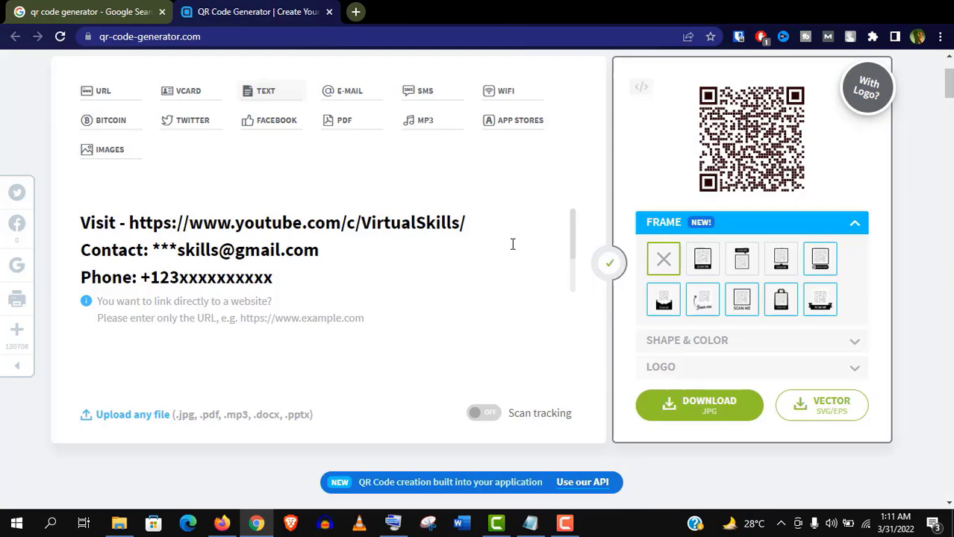
Step: Download the dark-red business-info QR code as an image
{"action": "left_click", "coordinate": [700, 414]}
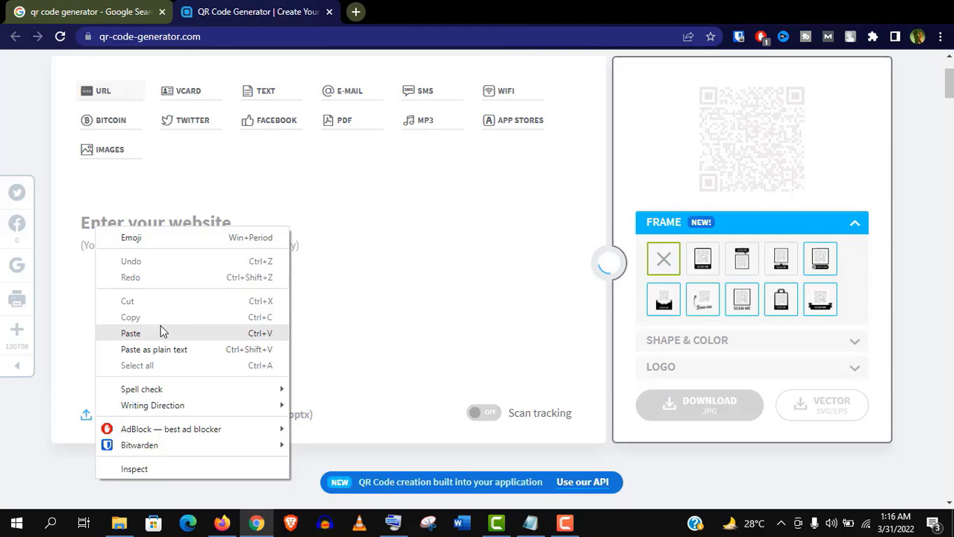
Step: Paste the VirtualSkills YouTube channel link into the website field to generate its code
{"action": "left_click", "coordinate": [160, 330]}
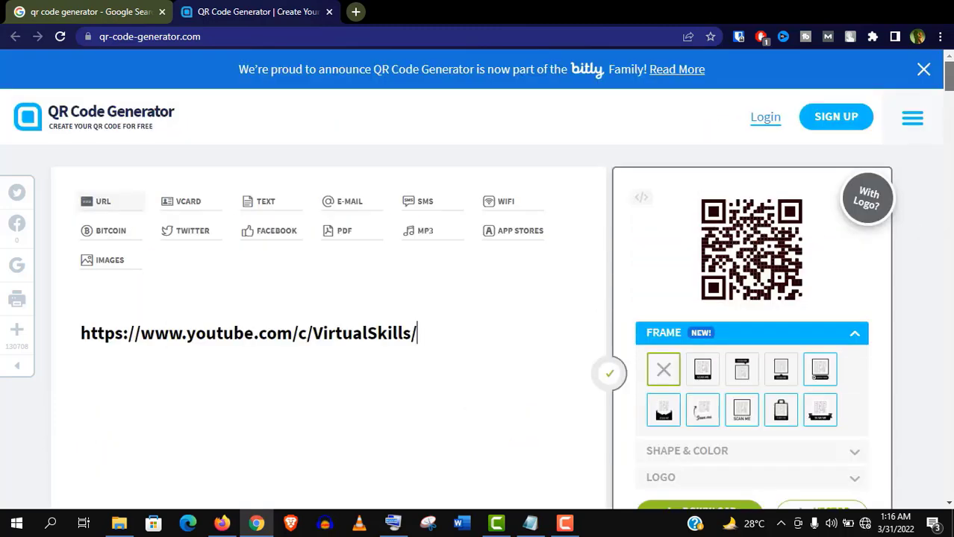
{"action": "left_click_drag", "start_coordinate": [950, 84], "coordinate": [951, 75]}
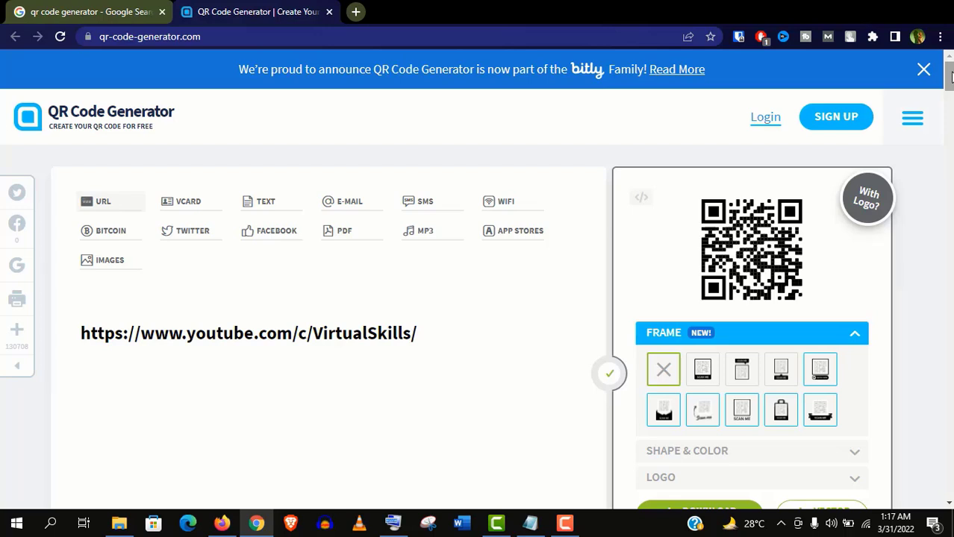
{"action": "left_click_drag", "start_coordinate": [951, 74], "coordinate": [951, 92]}
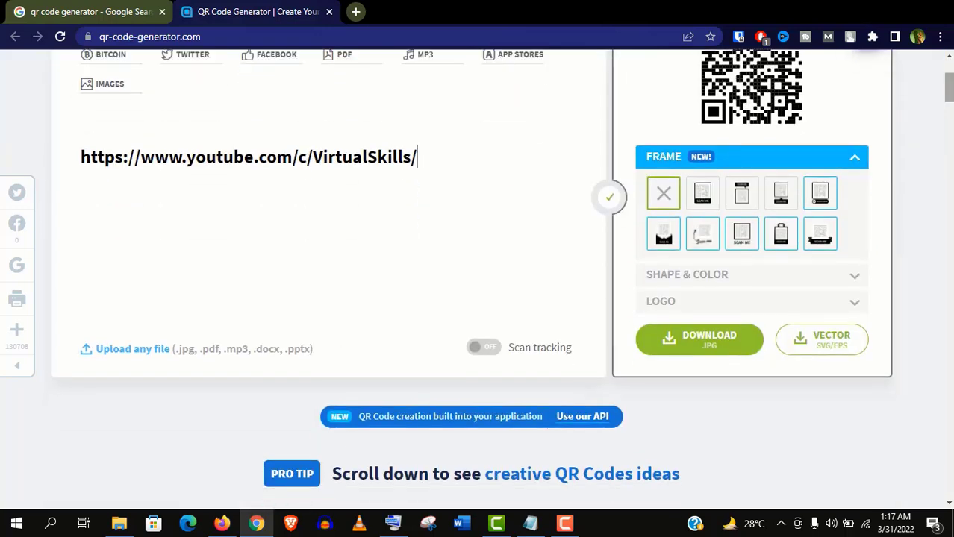